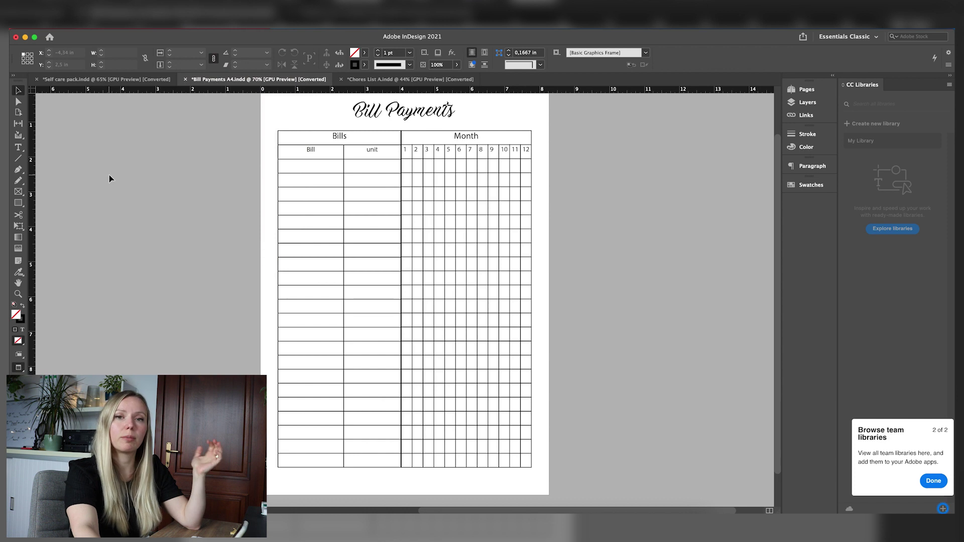
drag(405, 127, 405, 130)
click(203, 229)
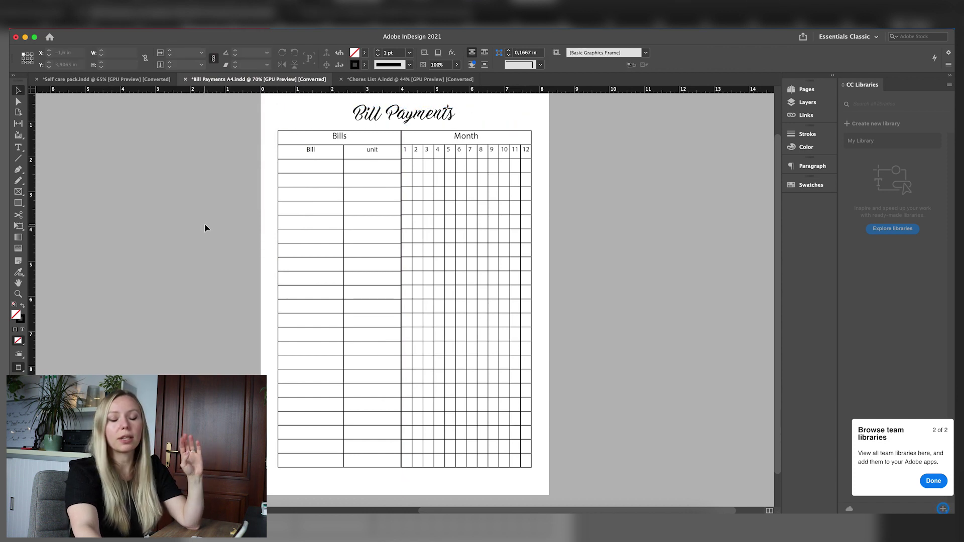
scroll(265, 219, up, 1)
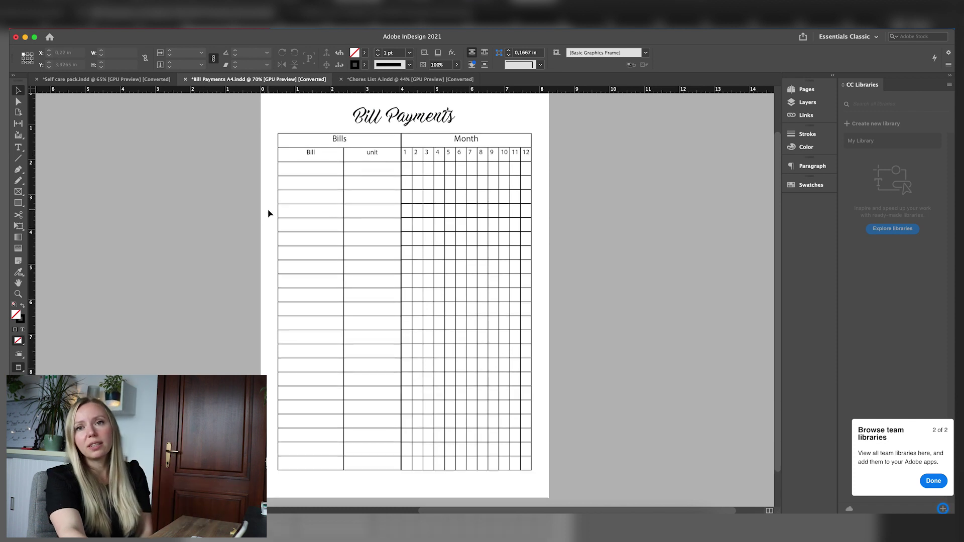
scroll(269, 217, up, 1)
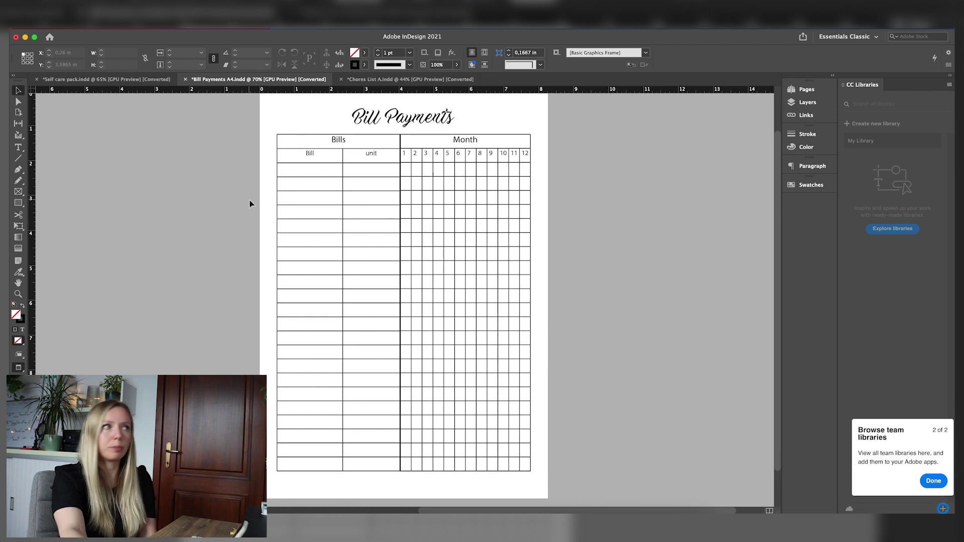
- Look through the page size presets and the liquid page rule options for the Bill Payments page
click(17, 113)
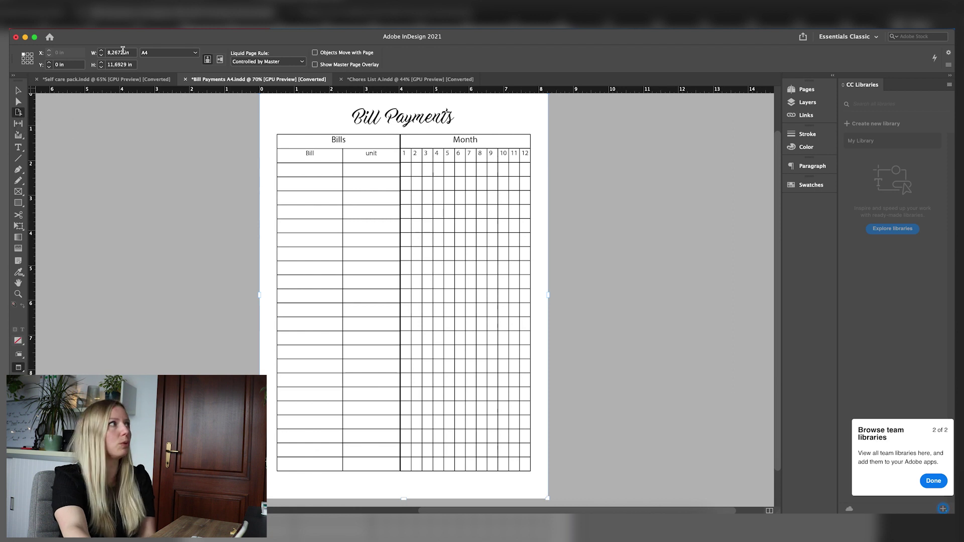
click(162, 55)
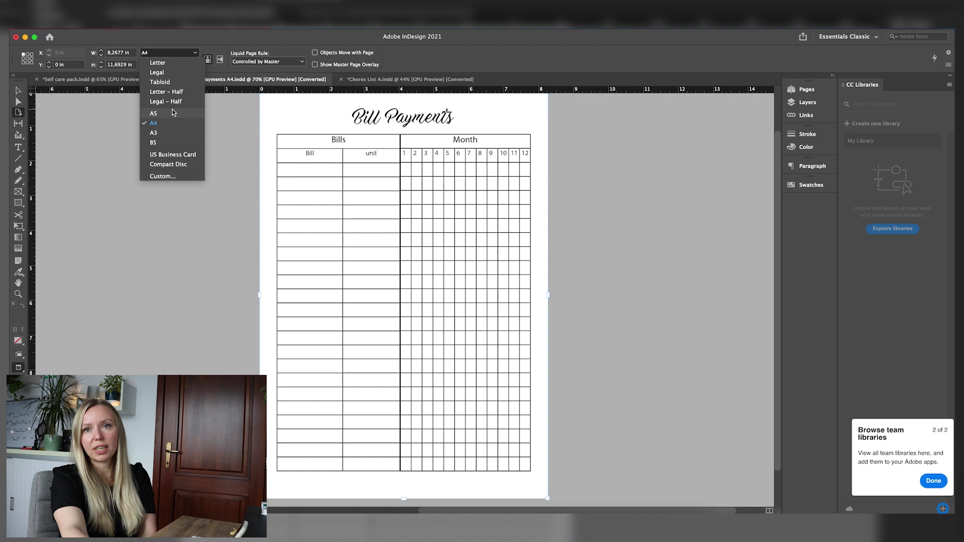
click(275, 63)
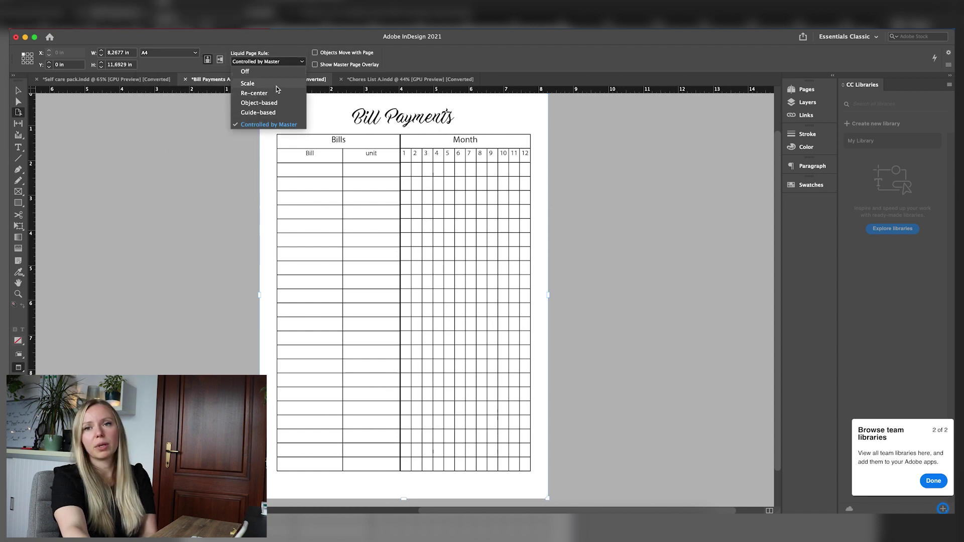
click(124, 273)
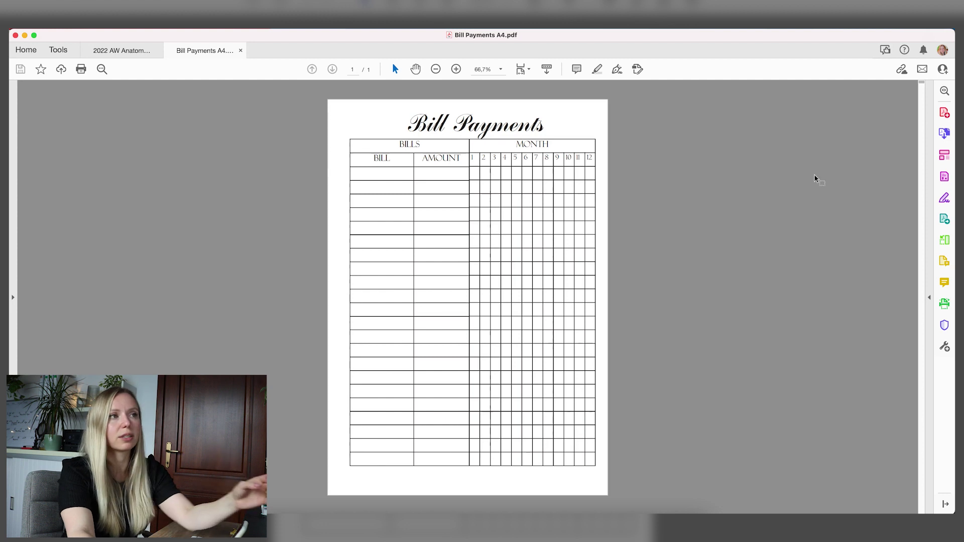
- In Acrobat, run Prepare Form on the Bill Payments A4 PDF with form field auto detection
click(929, 297)
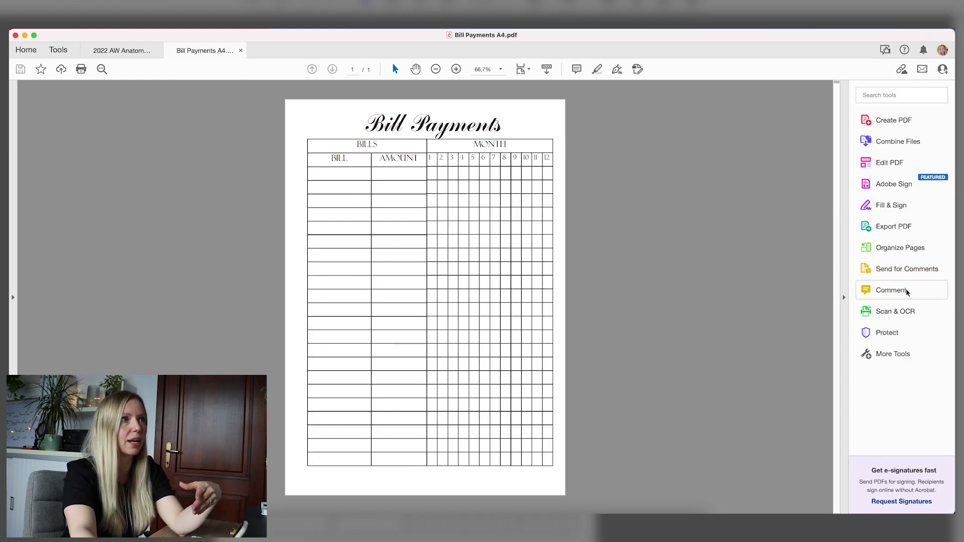
click(892, 356)
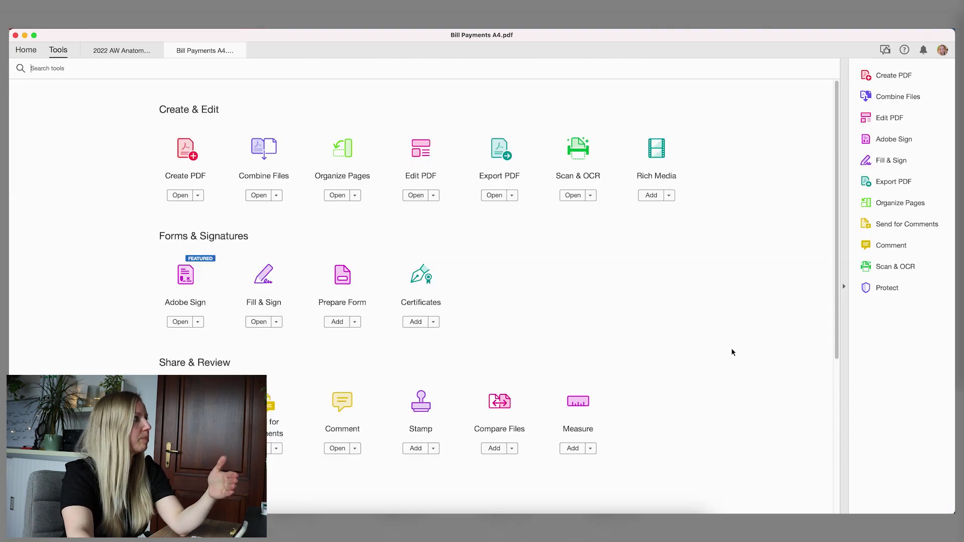
scroll(732, 352, down, 2)
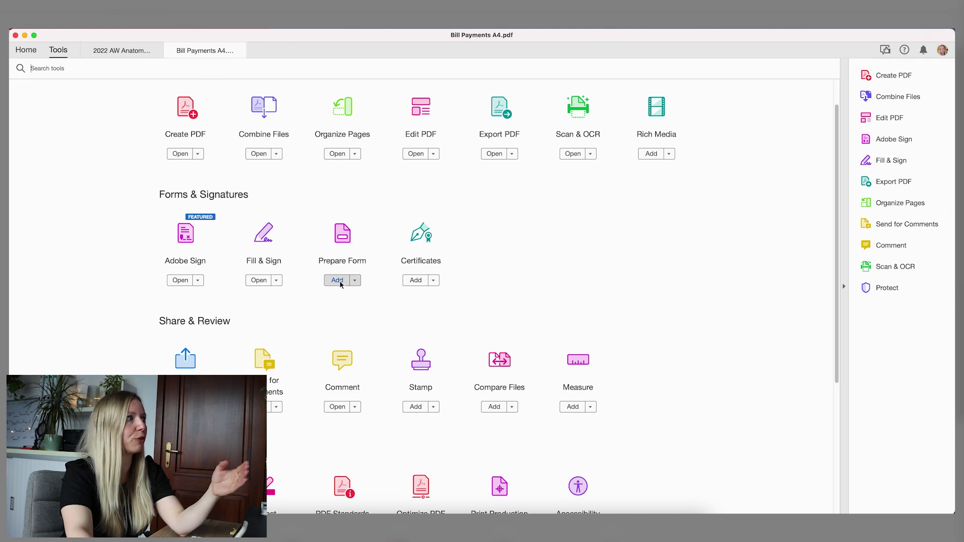
click(339, 281)
click(333, 280)
click(902, 353)
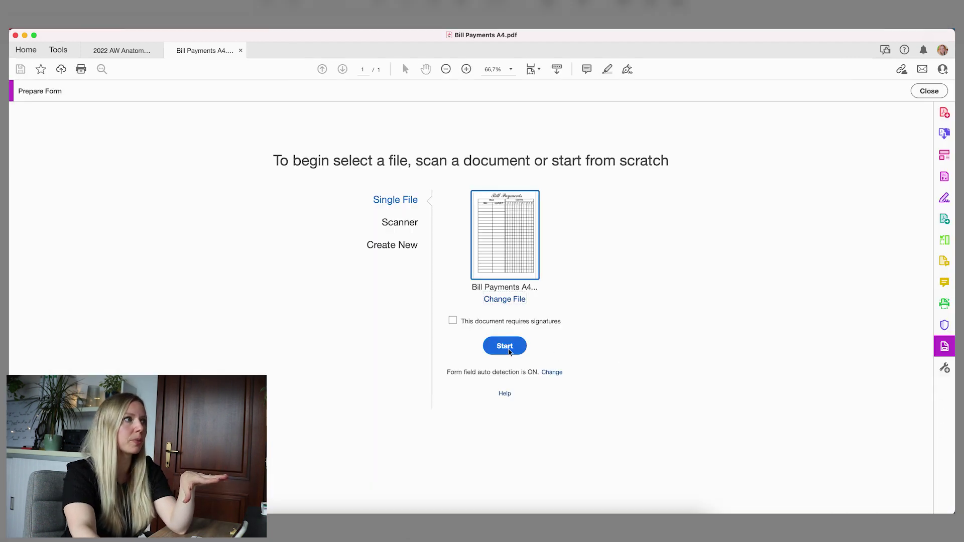
click(516, 353)
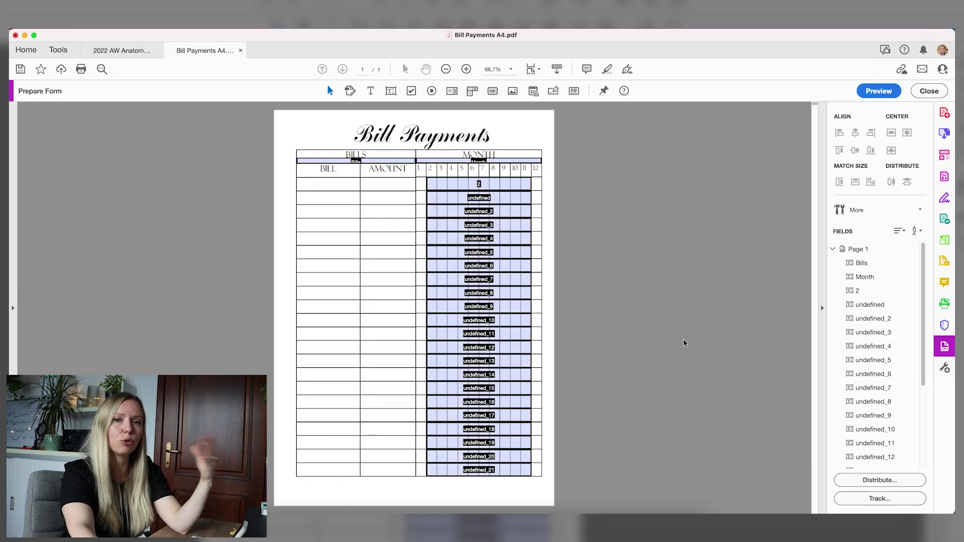
- Move all detected row fields over the Bill and Amount columns and delete the Bills and Month header fields
drag(546, 490, 322, 178)
drag(394, 187, 379, 188)
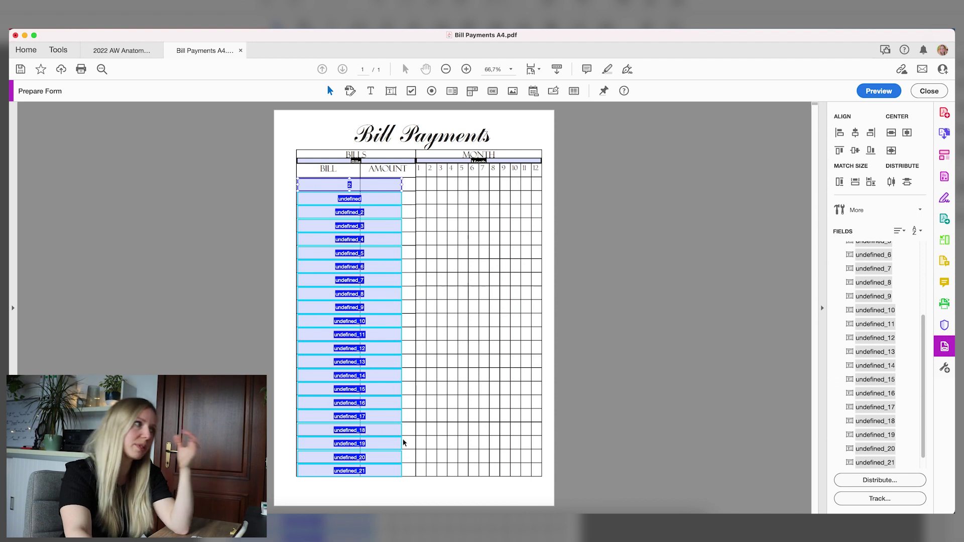
drag(291, 154, 458, 171)
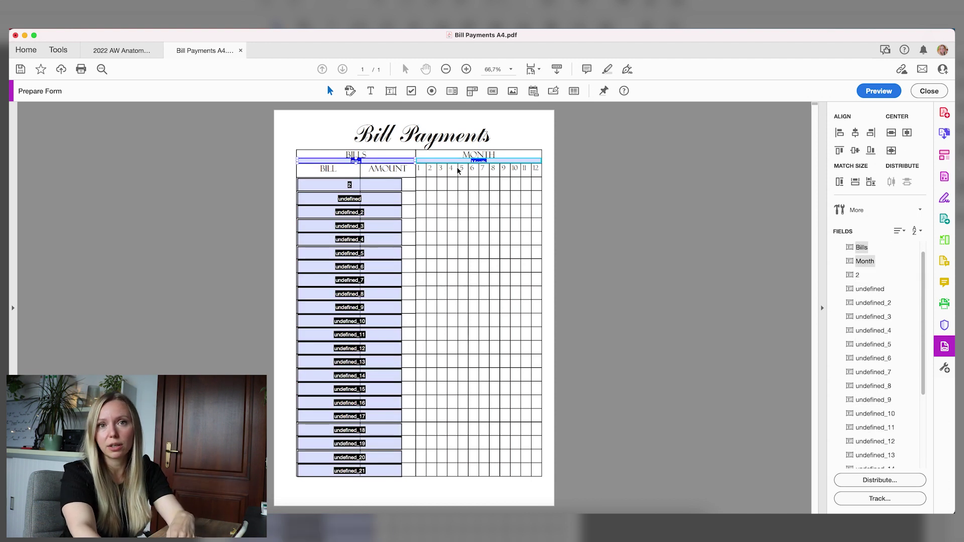
key(Delete)
- Narrow the top three row fields to the width of the Bill column
click(398, 185)
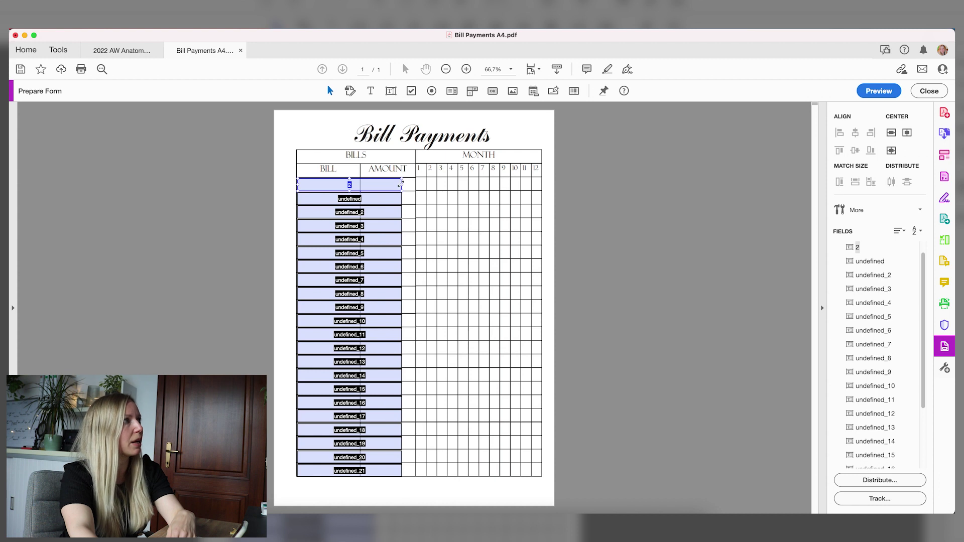
drag(400, 185, 363, 185)
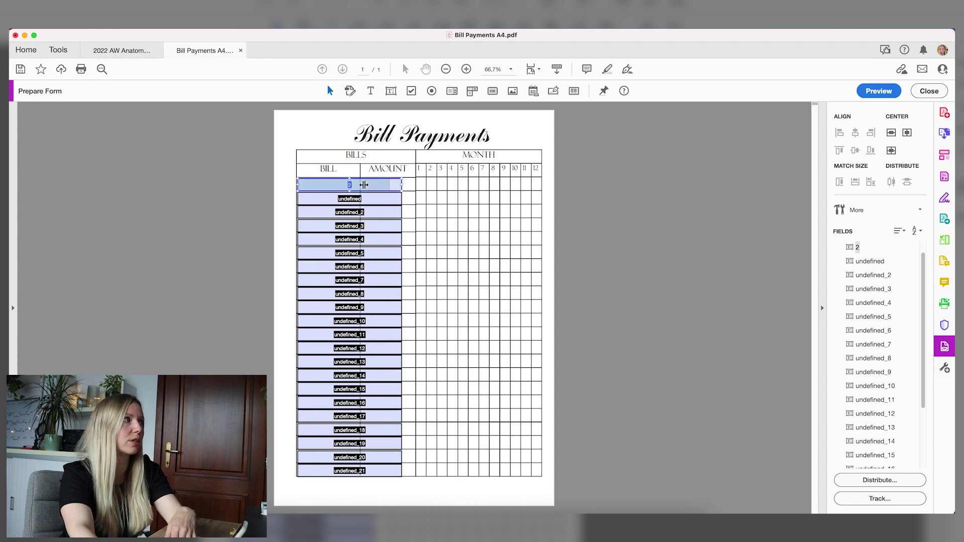
click(382, 199)
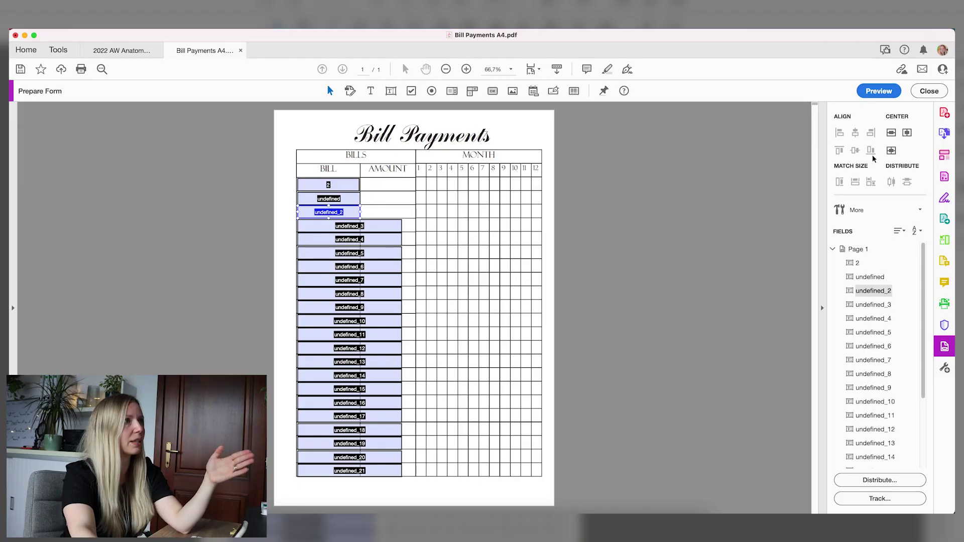
- Preview the form to test text entry in the first Bill field, clear the sample text and return to editing
click(879, 92)
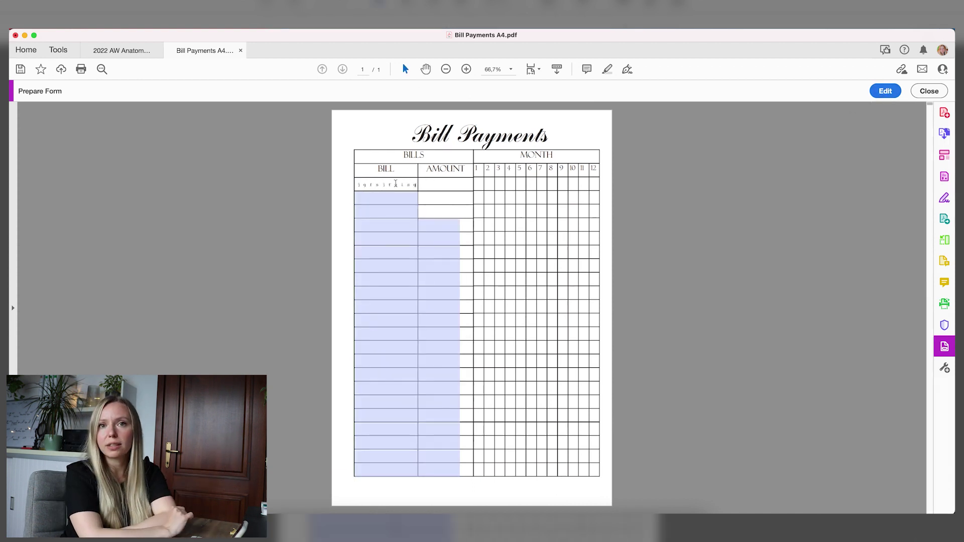
key(BackSpace)
key(BackSpace)
key(BackSpace)
key(BackSpace)
key(BackSpace)
key(BackSpace)
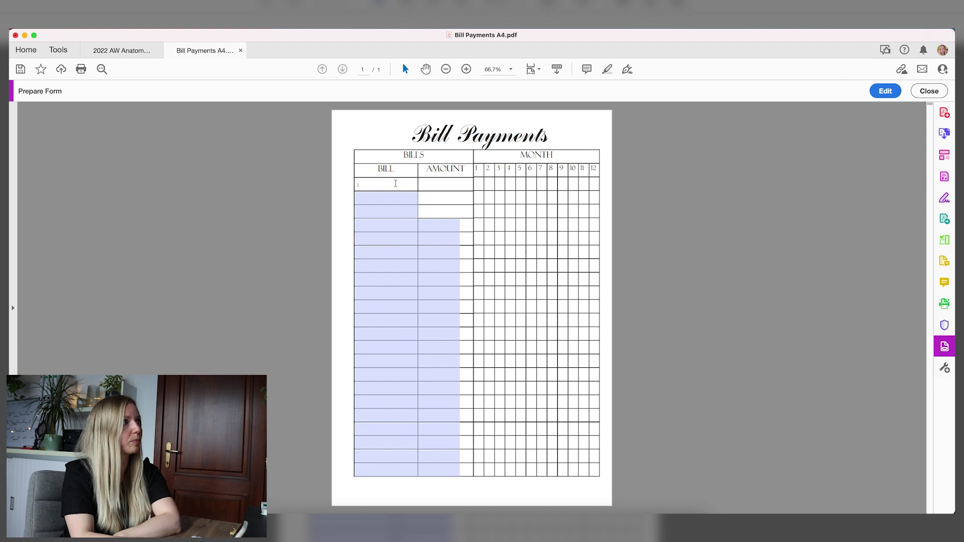
click(892, 92)
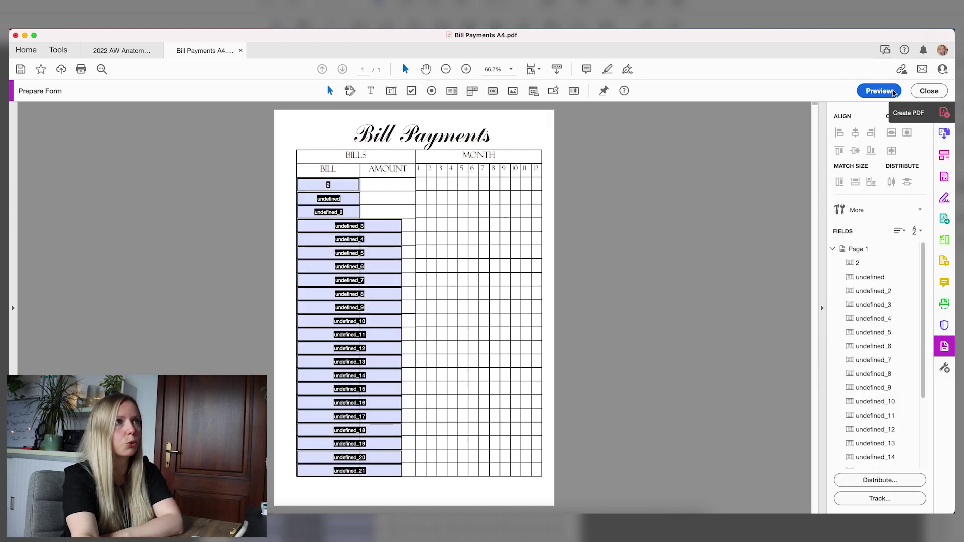
- Add a check box in the first row under month 1 and tick it in the form preview
click(411, 93)
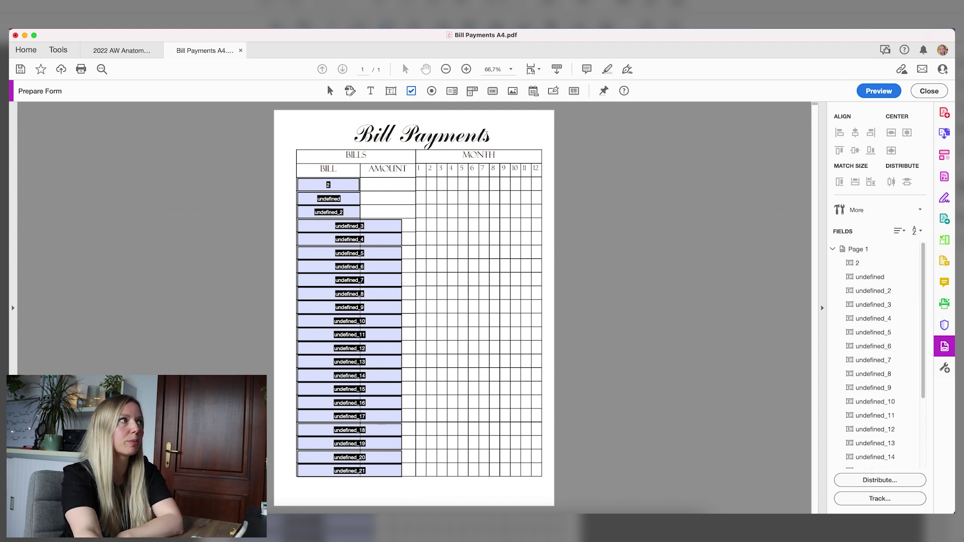
click(420, 182)
key(Return)
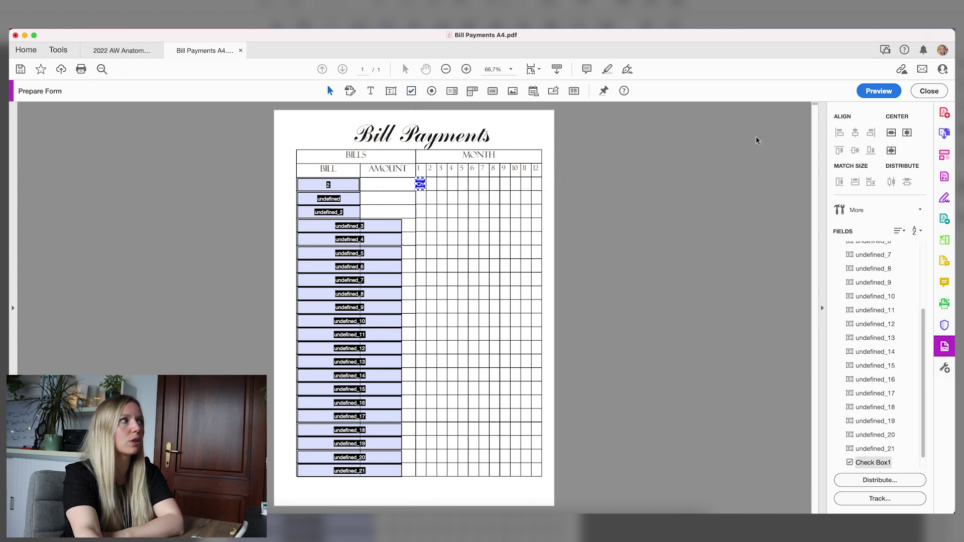
click(879, 91)
click(478, 184)
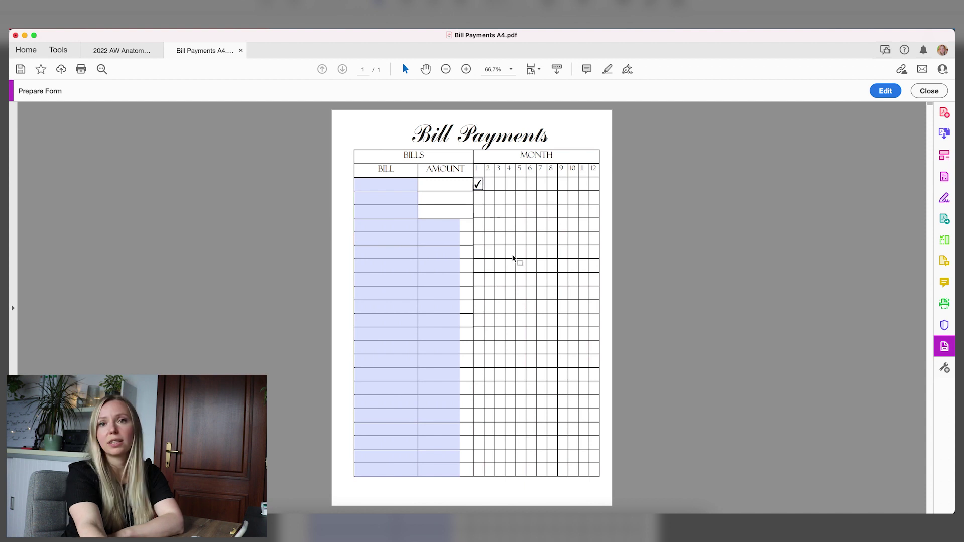
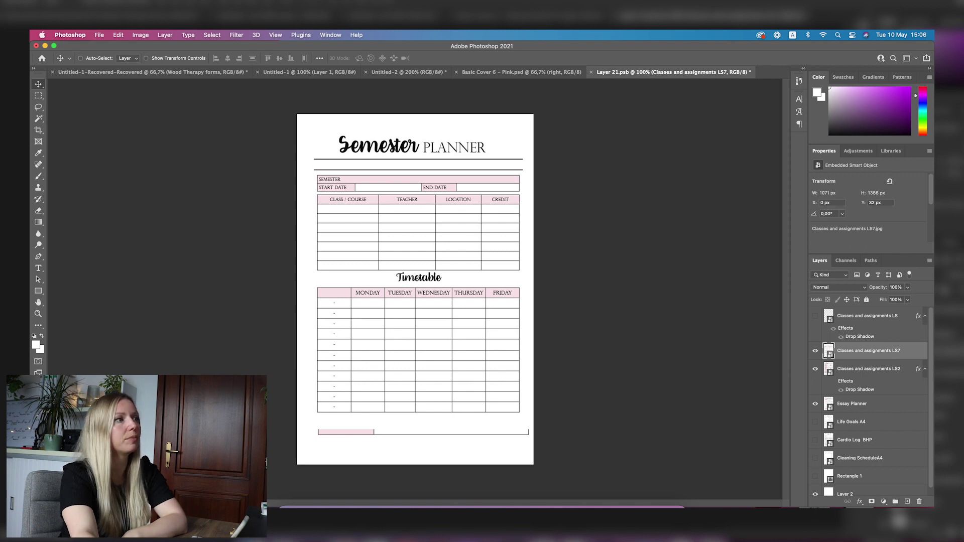
- In Photoshop, save the Semester Planner smart object Layer 21.psb and switch to the previous open document
key(super+s)
key(ctrl+shift+Tab)
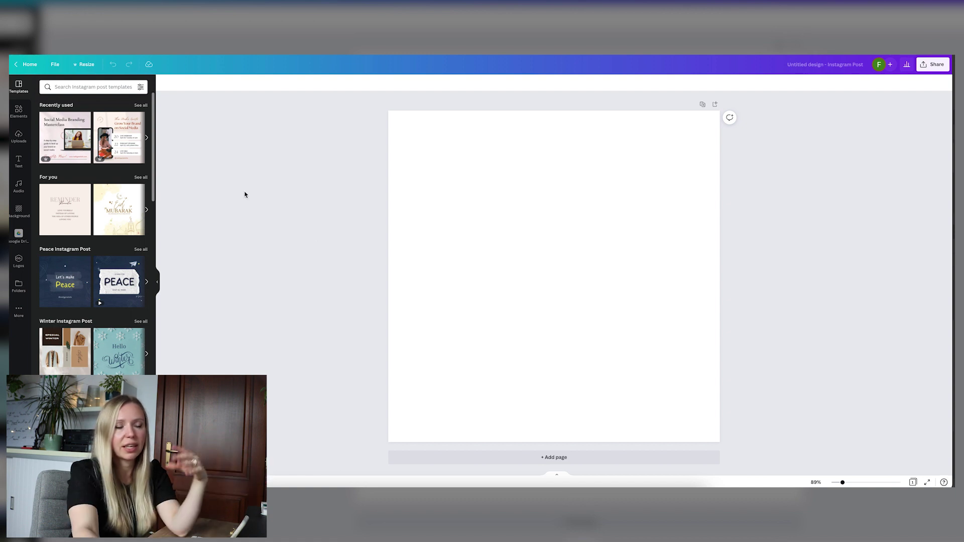
- In Canva, apply the 30% OFF template from the Summer Instagram posts and delete its background video
scroll(143, 210, down, 5)
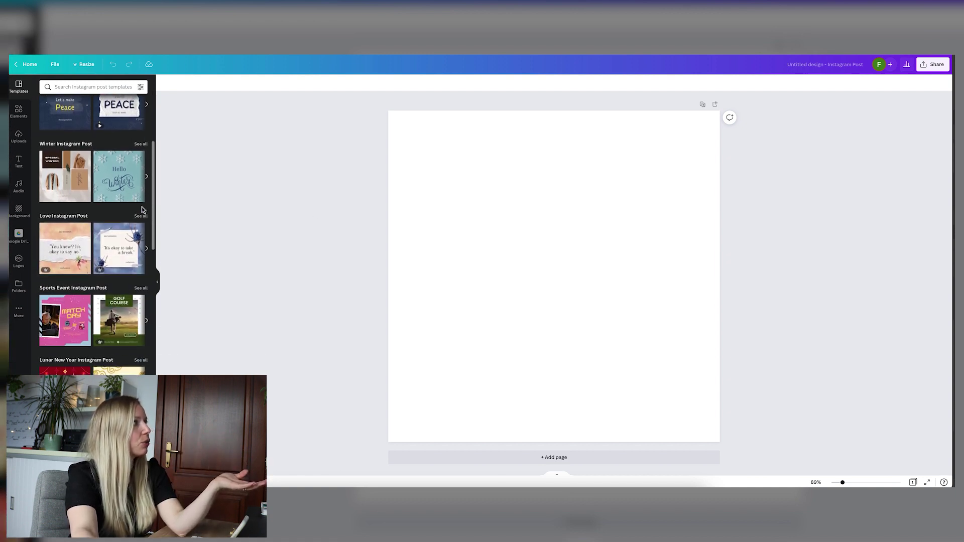
scroll(143, 210, down, 1)
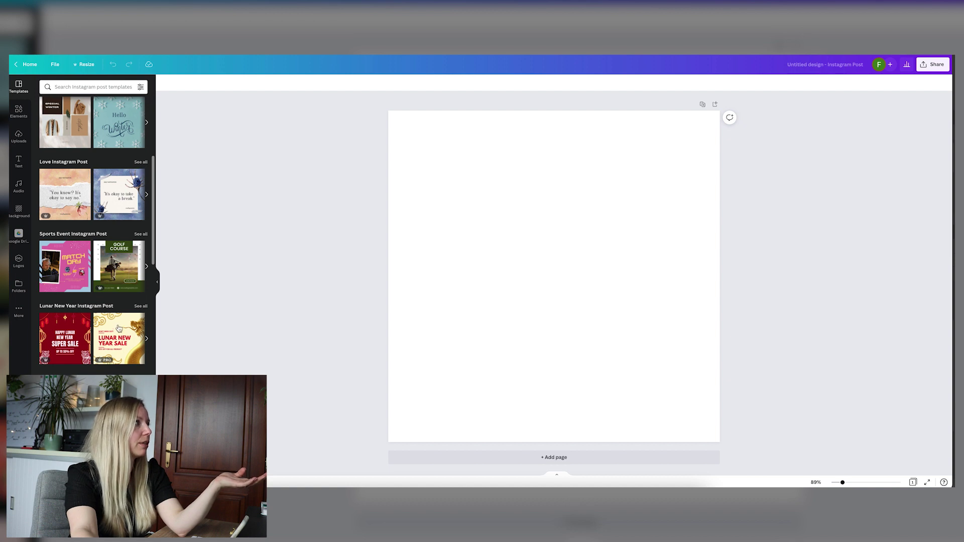
scroll(128, 341, down, 4)
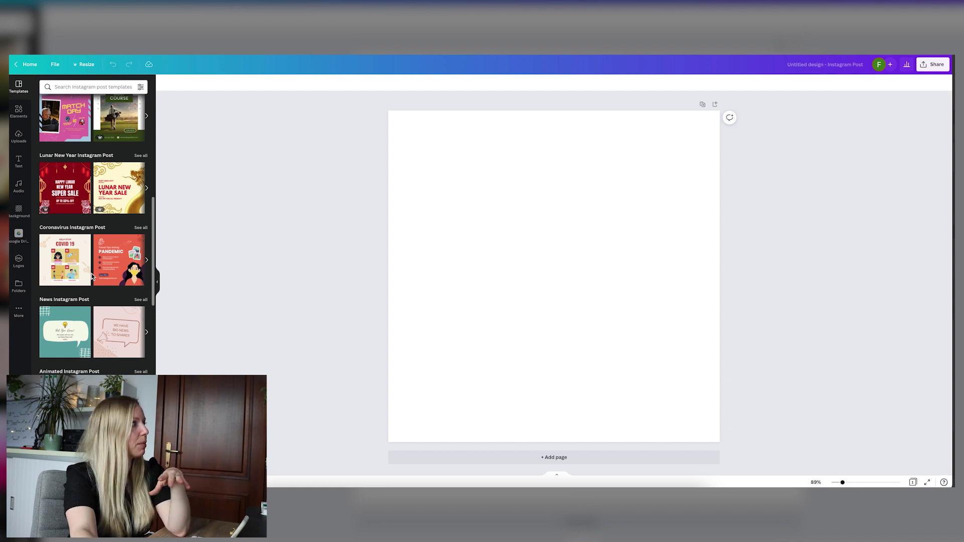
scroll(92, 276, down, 6)
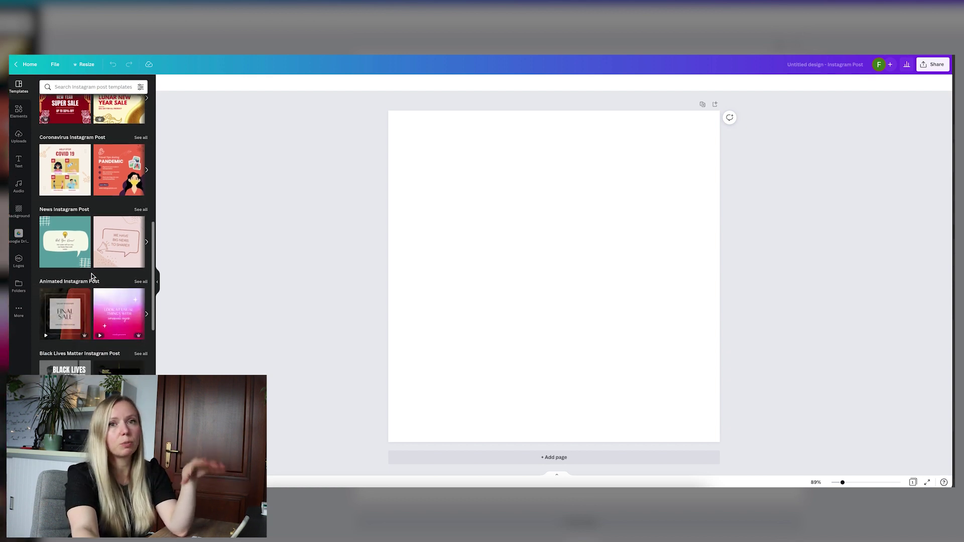
scroll(92, 276, down, 4)
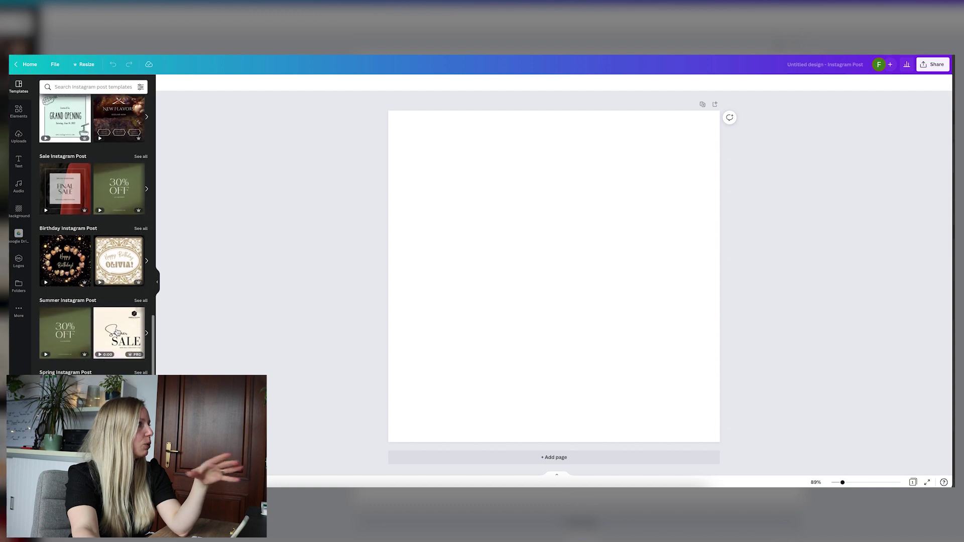
click(94, 339)
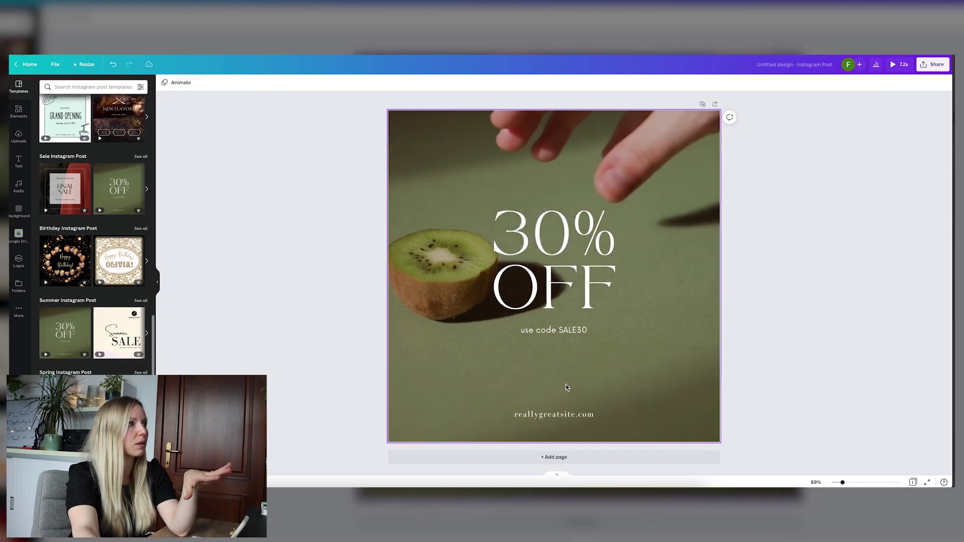
click(459, 366)
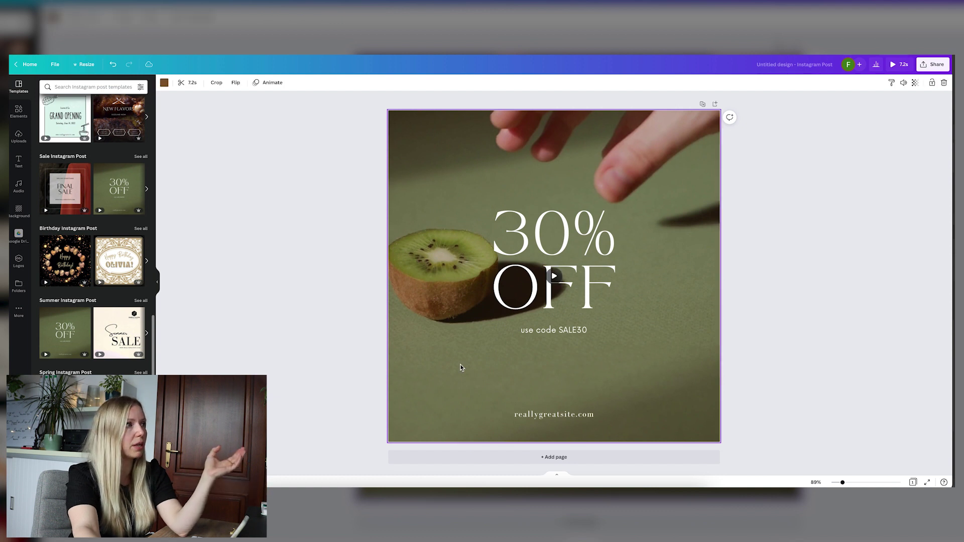
key(Delete)
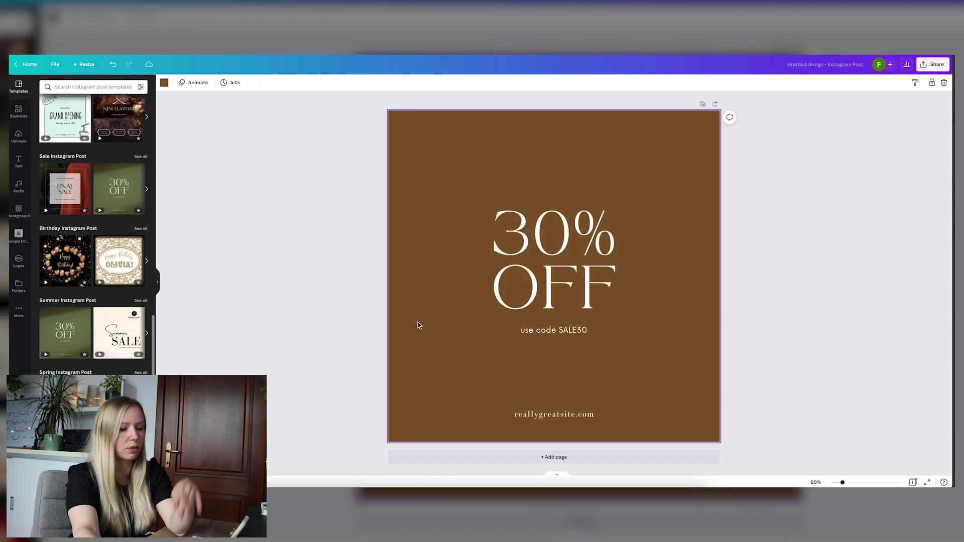
- Replace the promo code line under 30% OFF with "Use code SUMMER2022"
double_click(544, 329)
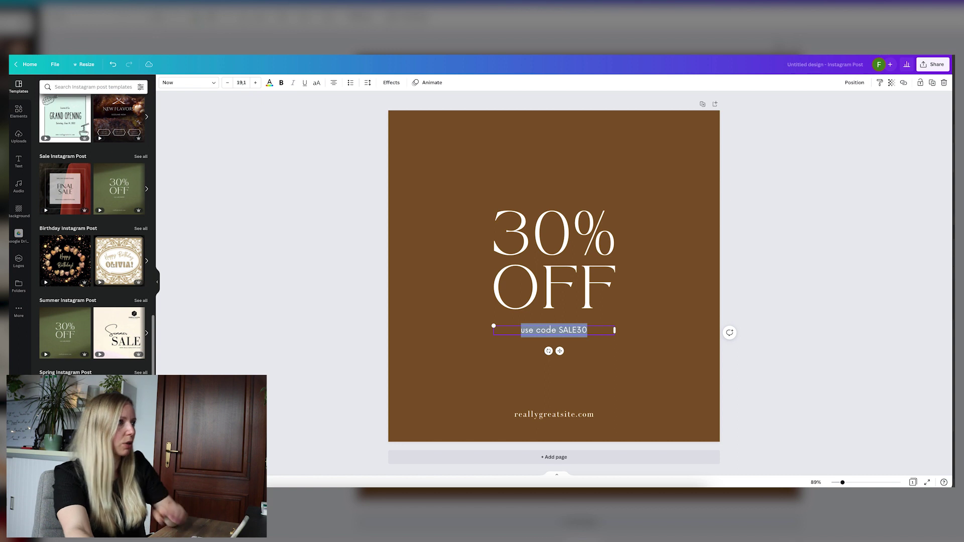
text(Use code )
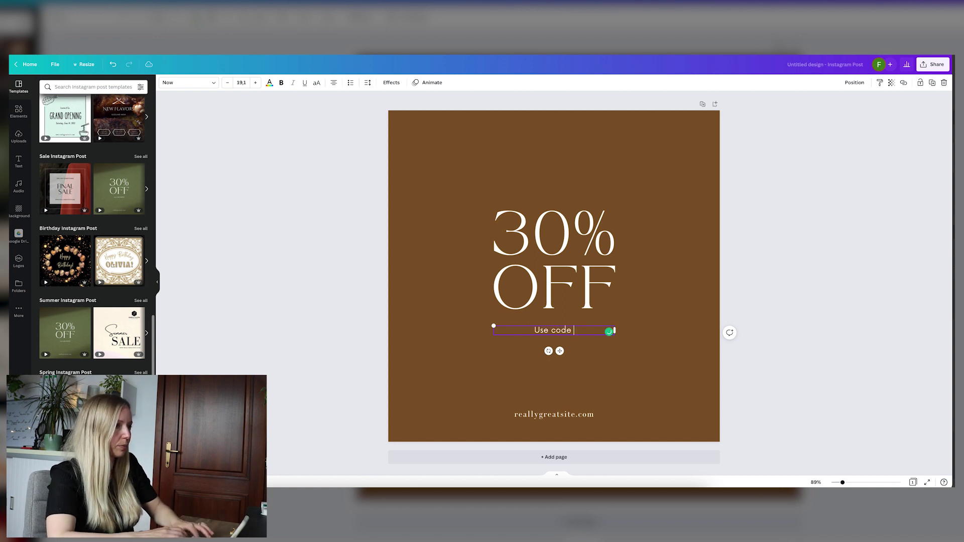
text(summer)
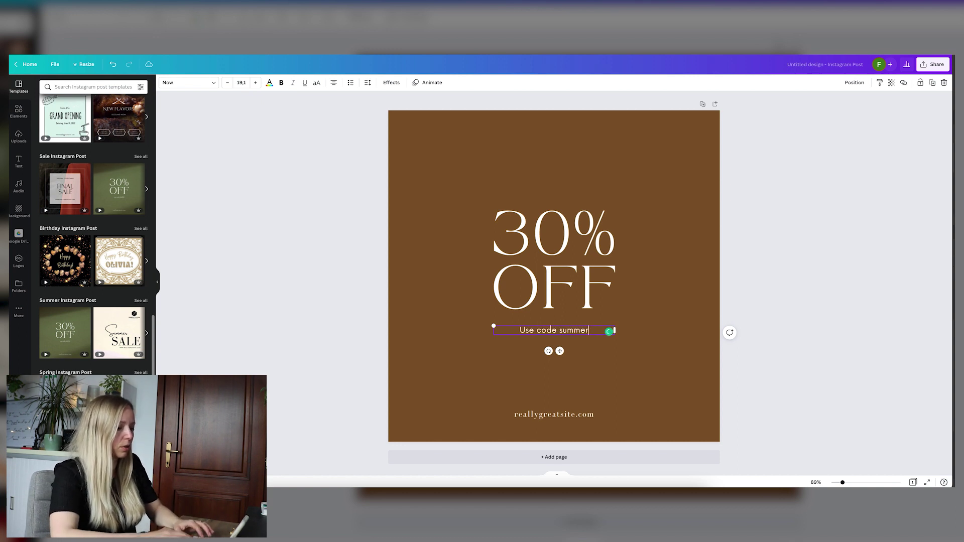
key(BackSpace)
key(BackSpace)
key(BackSpace)
key(BackSpace)
key(BackSpace)
key(BackSpace)
text(SUMMER2022)
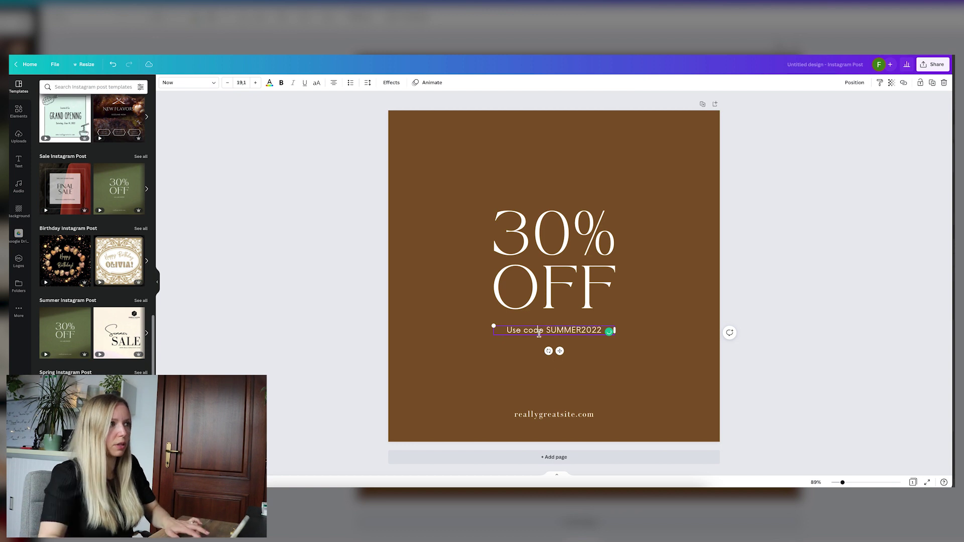
- Replace the website text at the base of the post with "emeshe-everythingdigital.com"
click(556, 423)
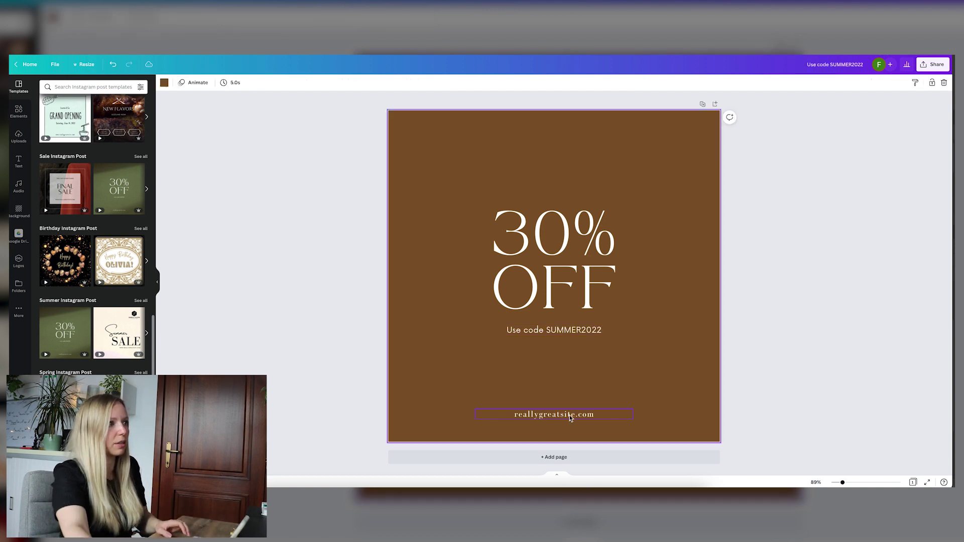
double_click(585, 415)
text(emeshe-everythingdigital.com)
click(602, 372)
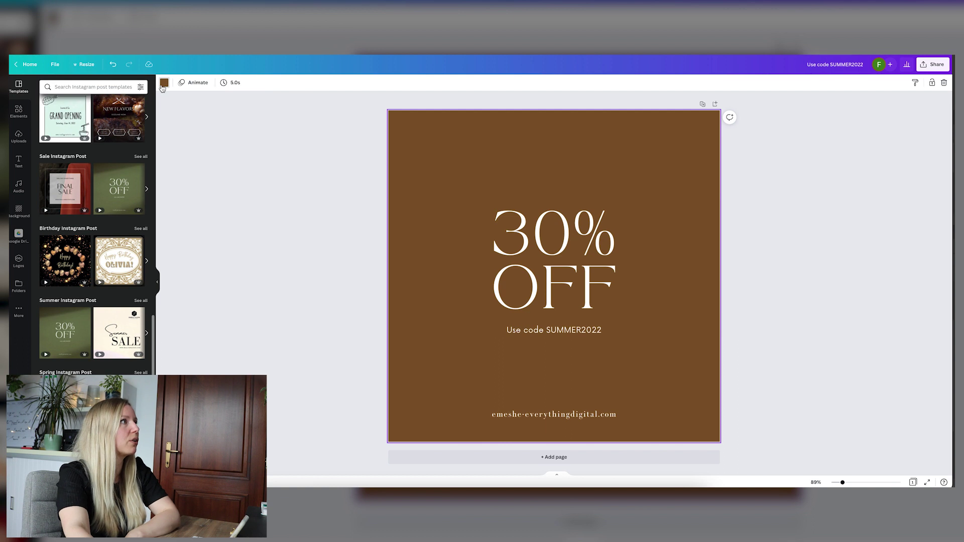
- Change the post's background colour to dark burgundy and open the design's download options
click(164, 82)
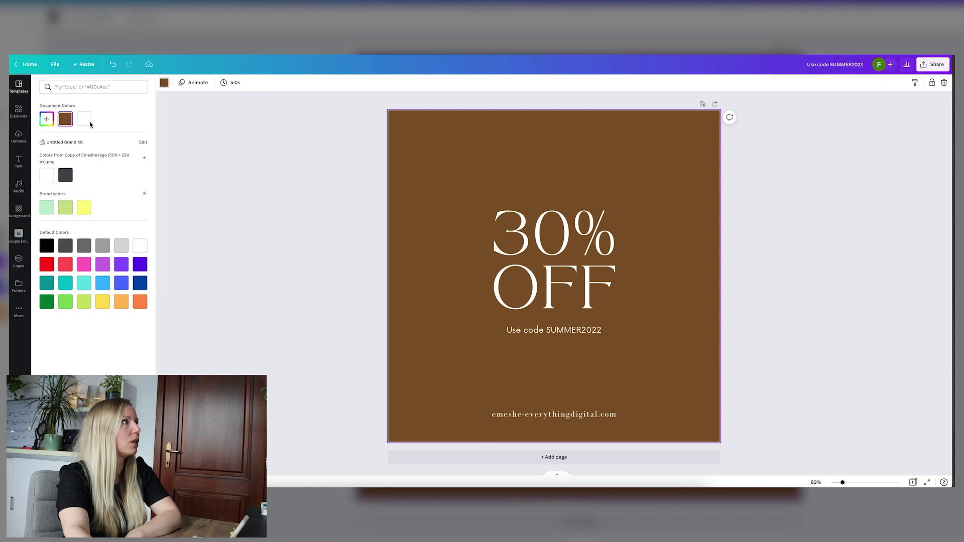
click(46, 119)
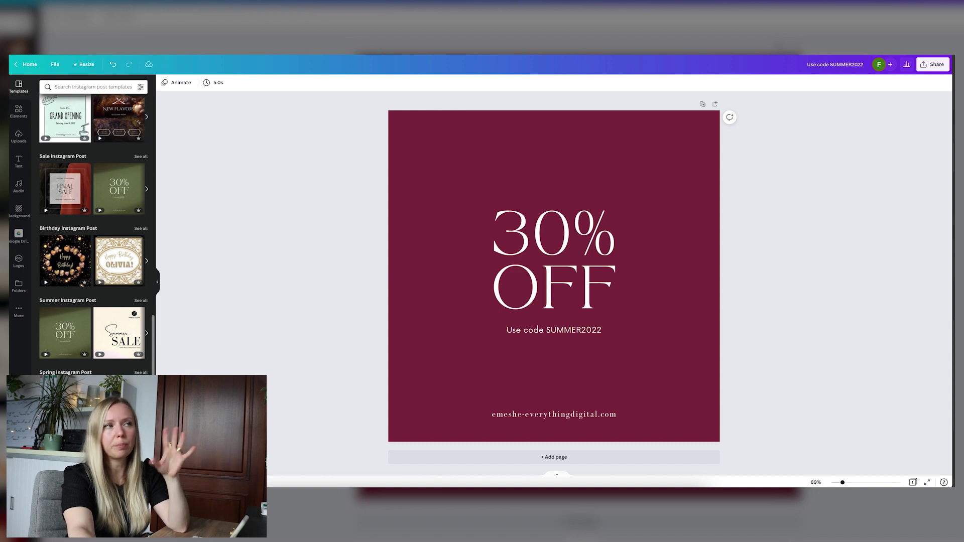
click(928, 64)
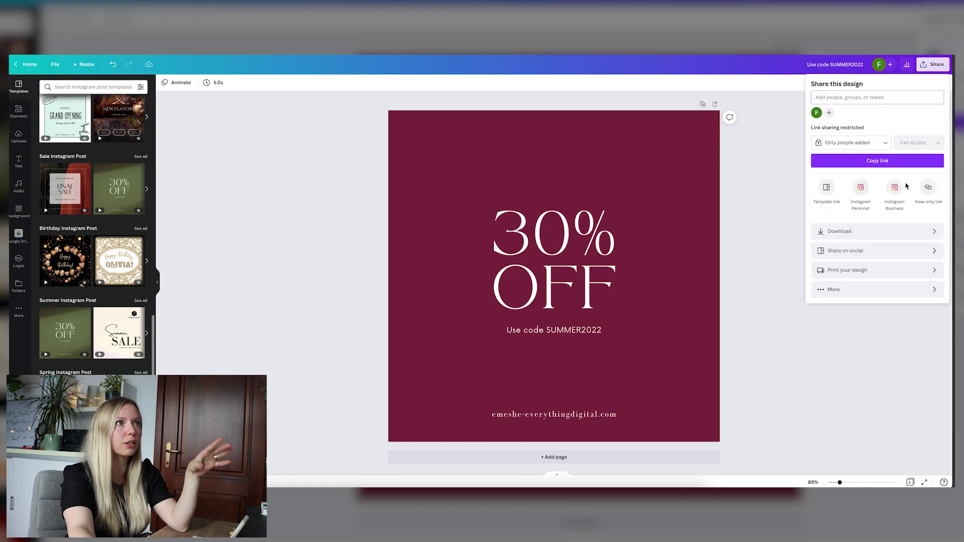
click(860, 232)
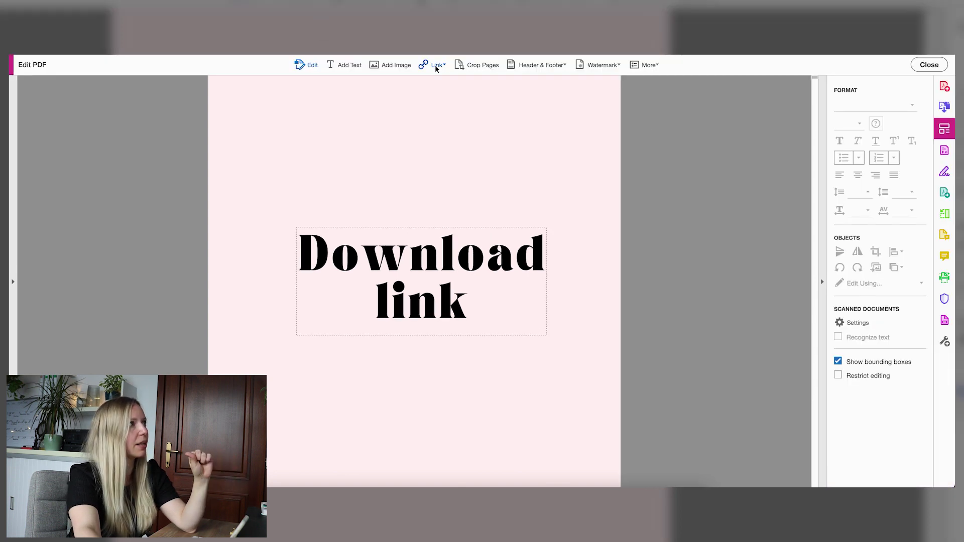
- In Acrobat, draw a link area around the "Download link" text with the Open a web page action and proceed to its URL entry
click(434, 65)
click(458, 82)
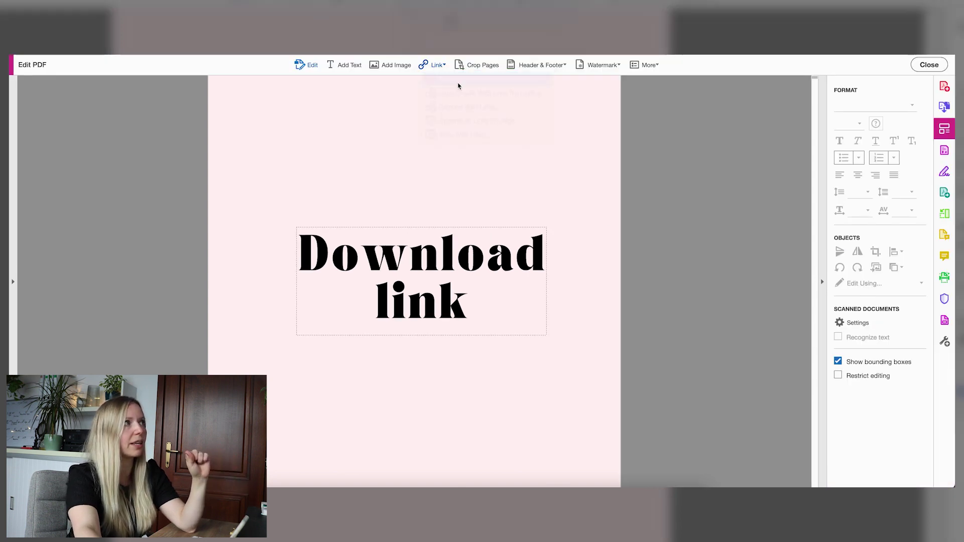
drag(285, 224, 571, 340)
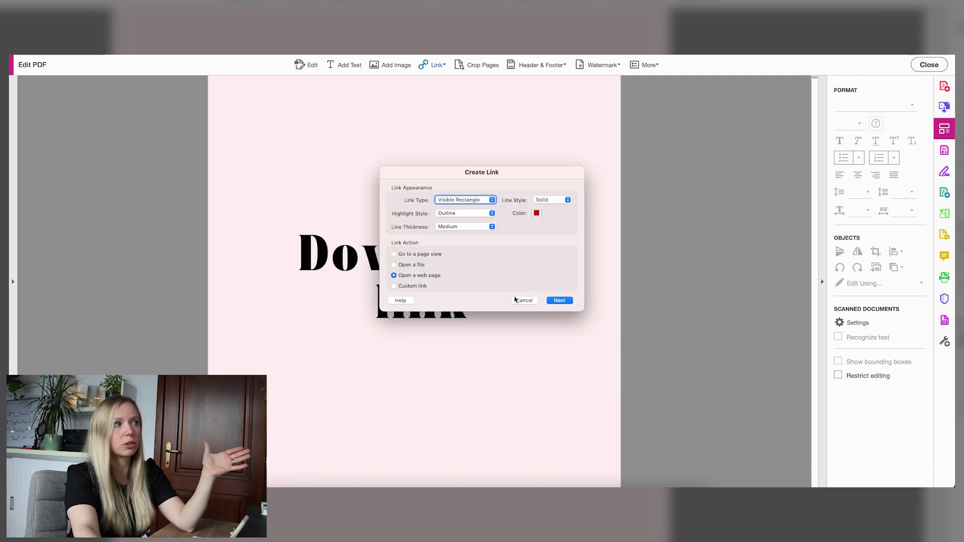
click(559, 301)
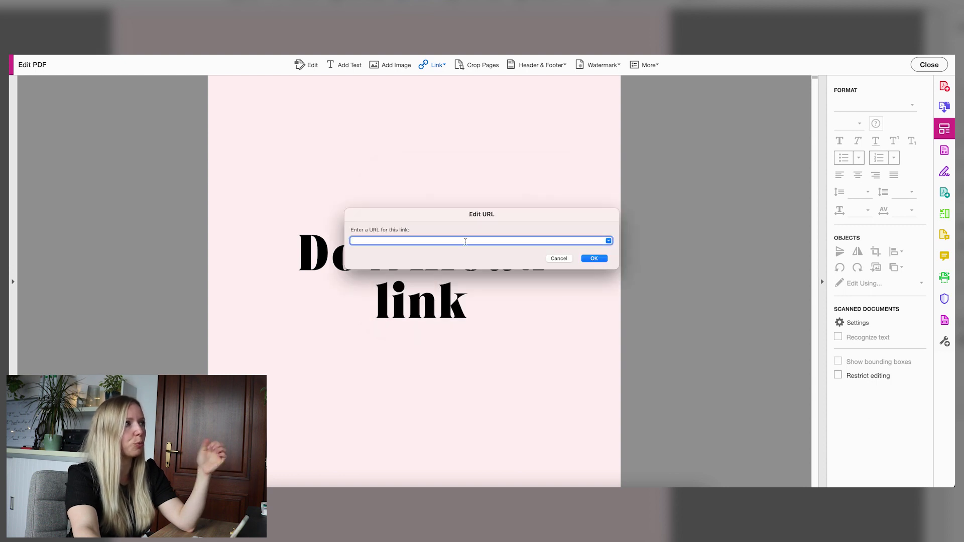